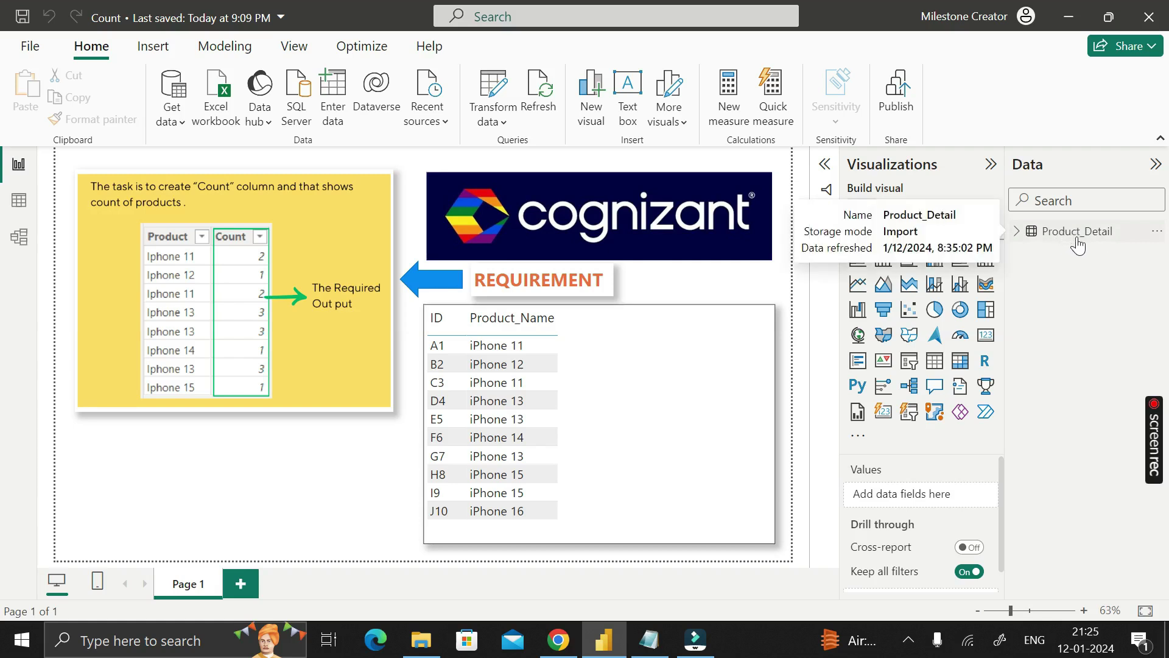
- Check Product_Detail's raw data, then expand it to show the visual's ID and Product_Name fields
{"action": "left_click", "coordinate": [19, 200]}
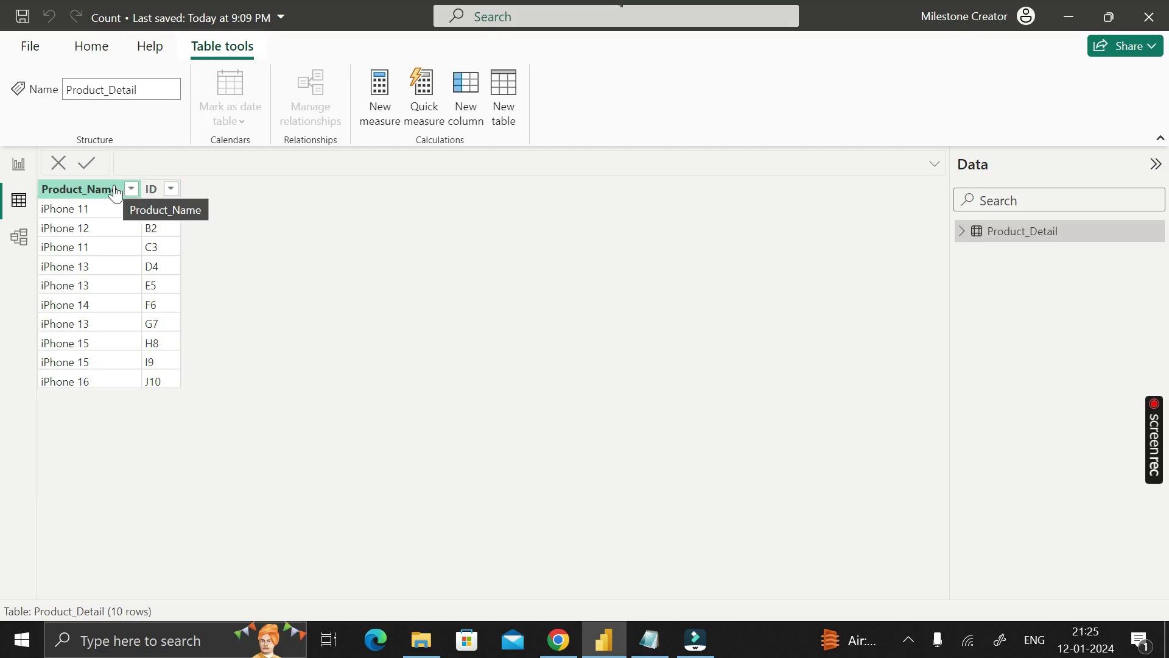
{"action": "left_click", "coordinate": [19, 171]}
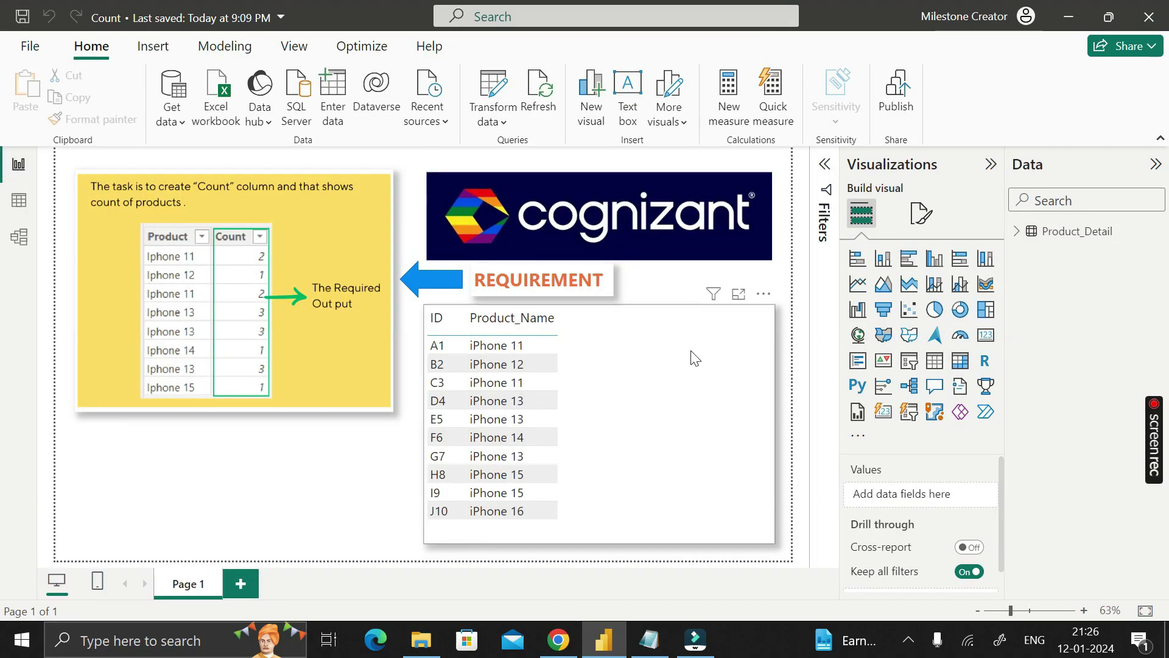
{"action": "left_click", "coordinate": [684, 332]}
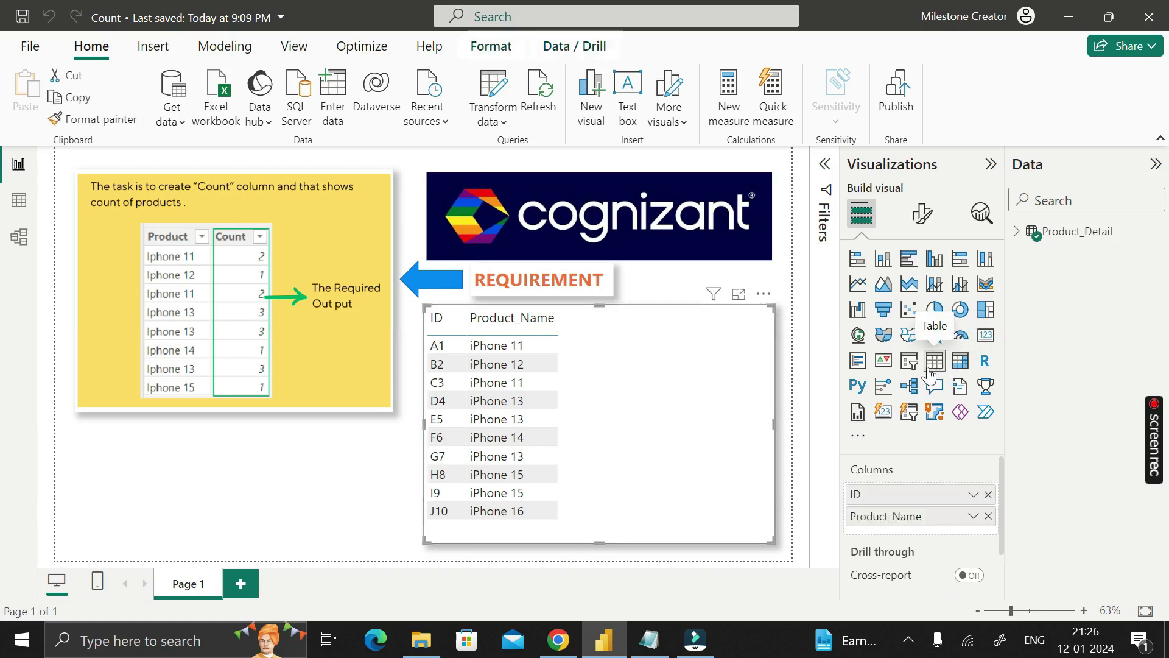
{"action": "left_click", "coordinate": [1016, 231]}
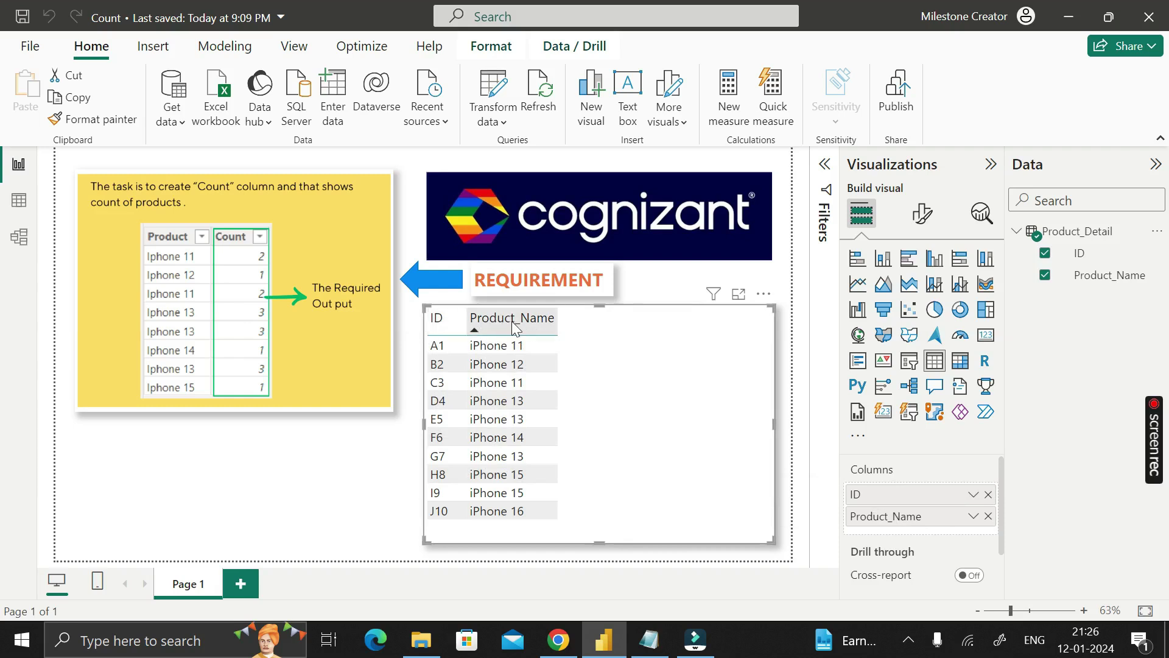
{"action": "left_click", "coordinate": [654, 289]}
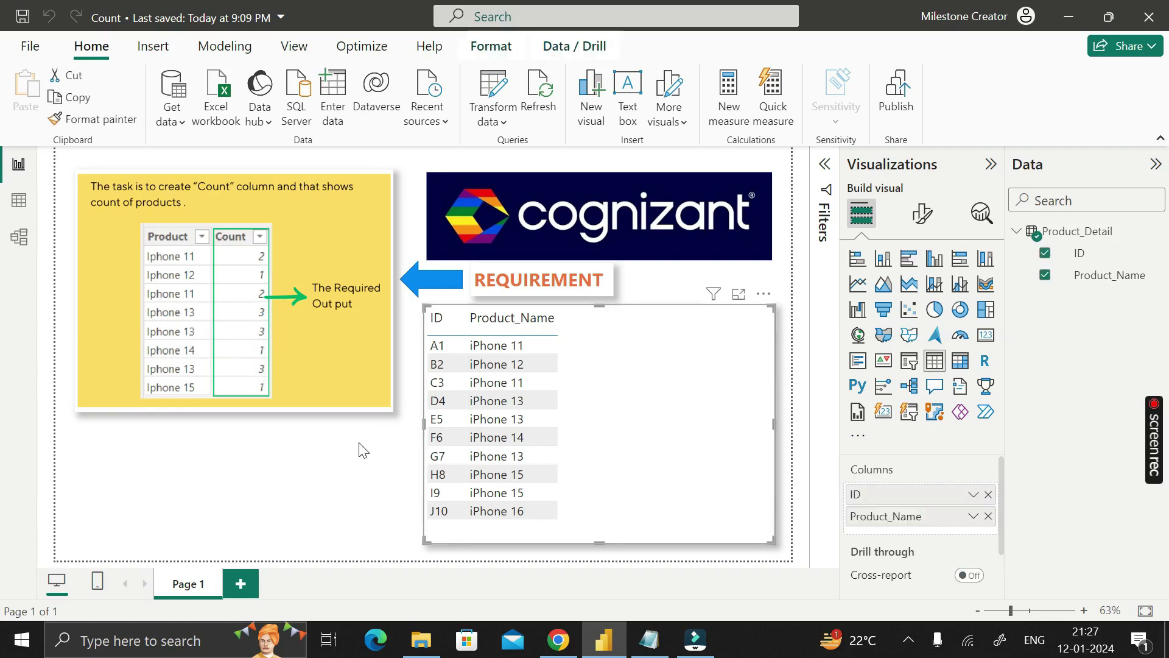
- Create a new calculated column in the Product_Detail table from its context menu
{"action": "left_click", "coordinate": [645, 388]}
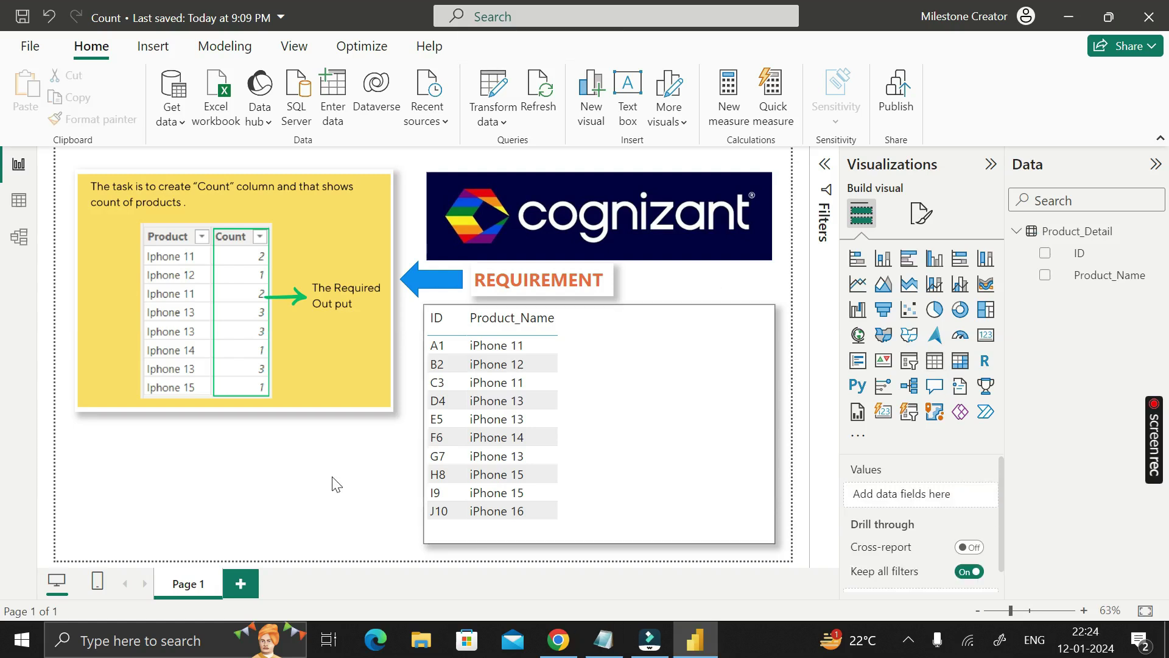
{"action": "right_click", "coordinate": [1070, 233]}
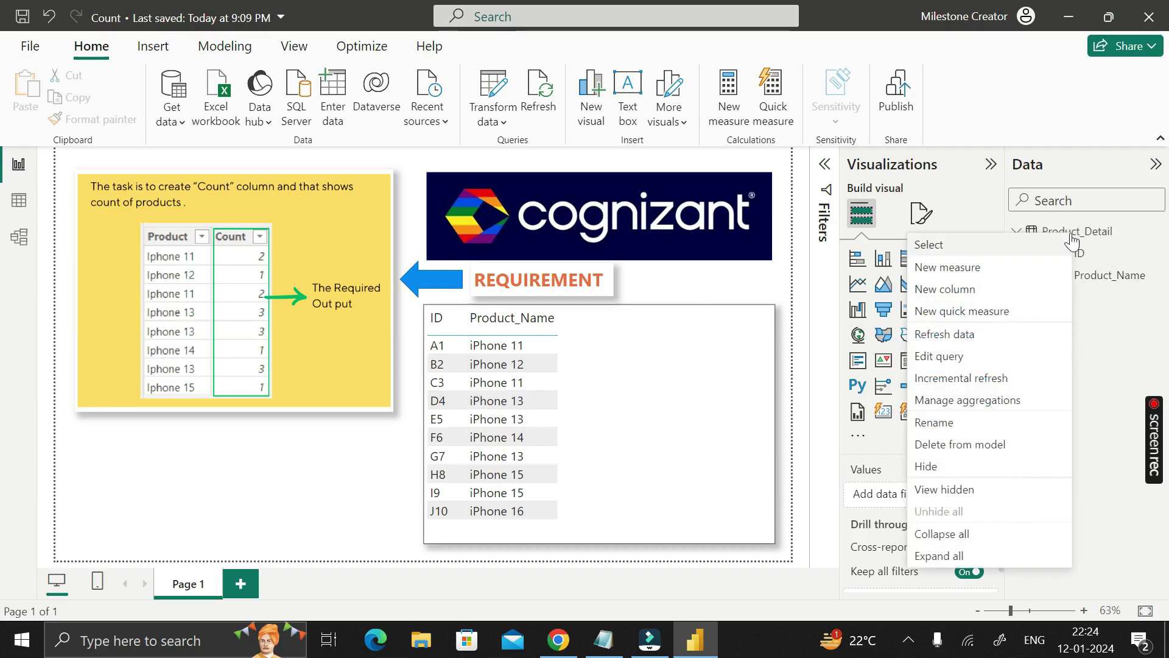
{"action": "left_click", "coordinate": [962, 296]}
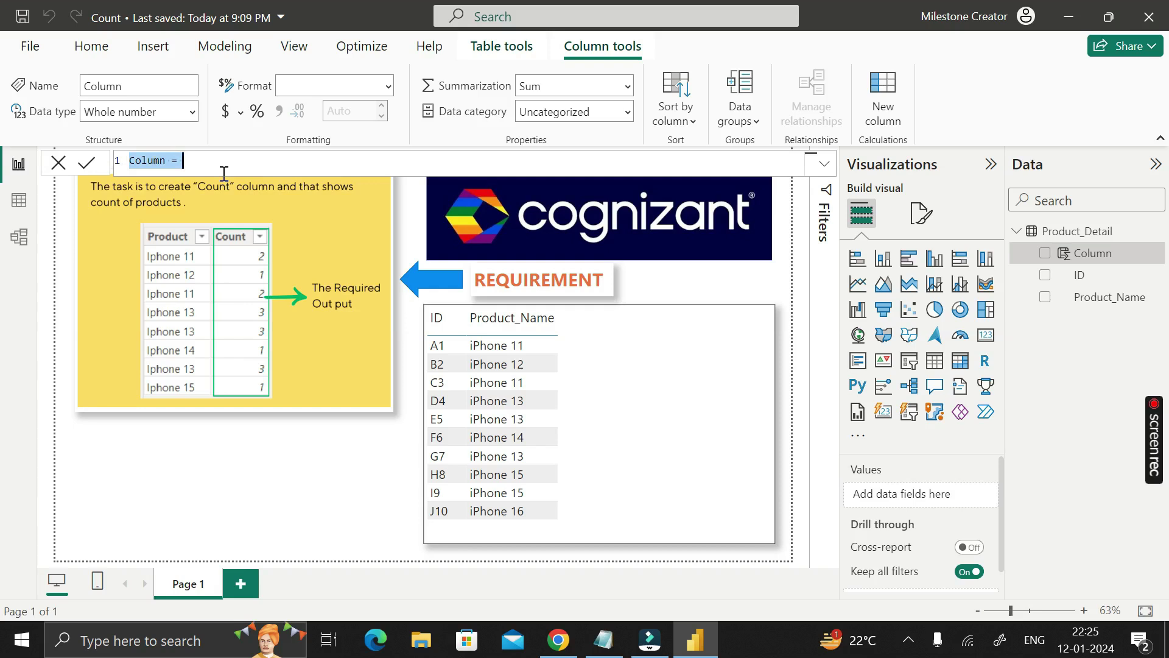
- Write the formula 'Count = CALCULATE(COUNT(Product_Detail[Product_Name])' using autocomplete
{"action": "key", "text": "BackSpace"}
{"action": "type", "text": "C"}
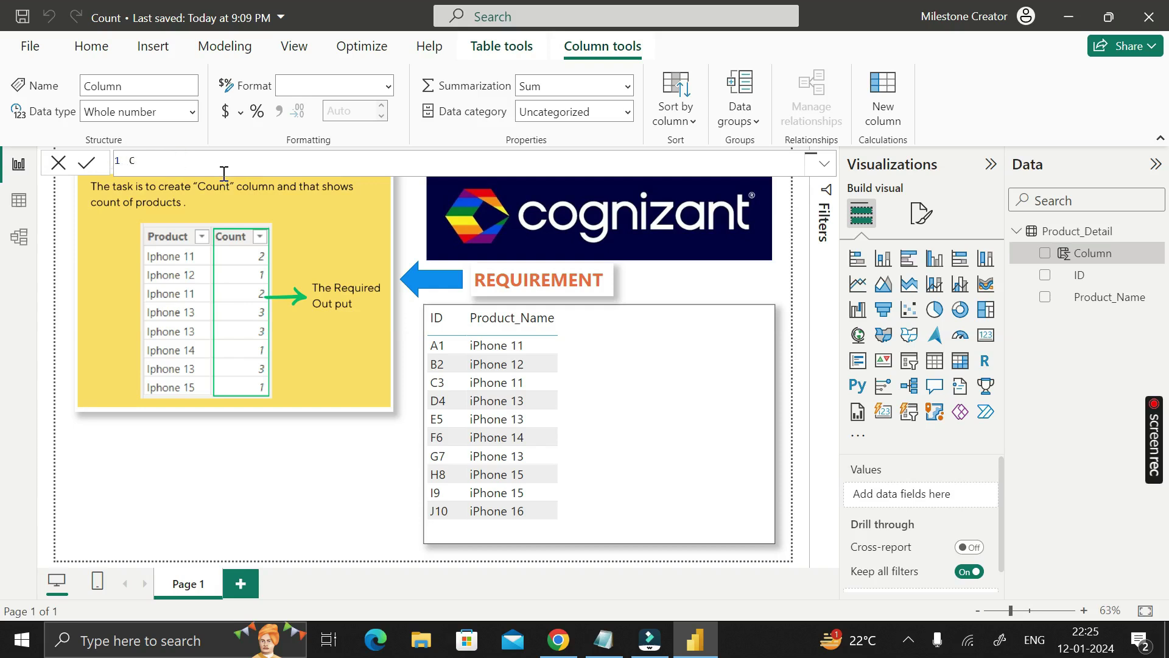
{"action": "type", "text": "ount = calc"}
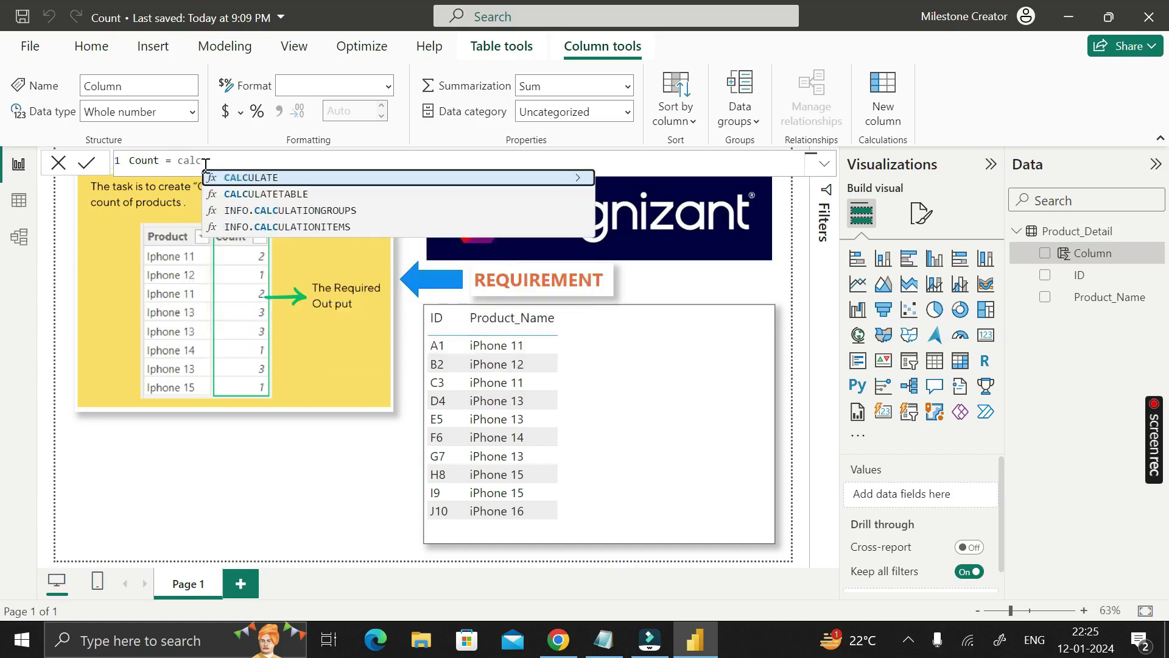
{"action": "key", "text": "Tab"}
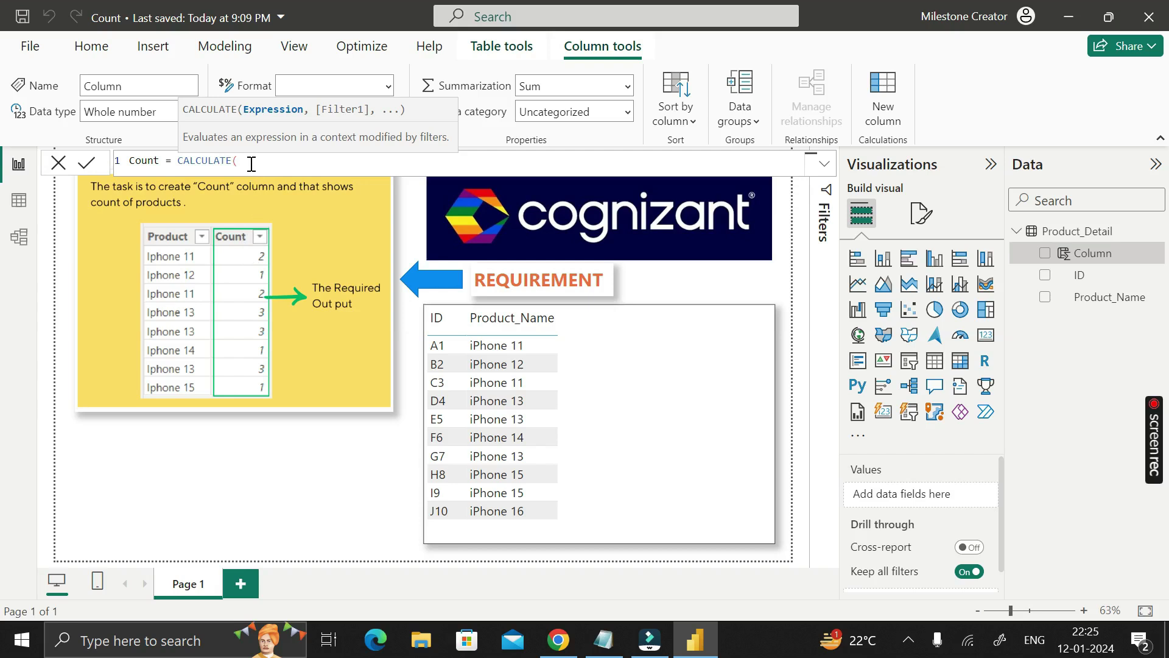
{"action": "type", "text": "coun"}
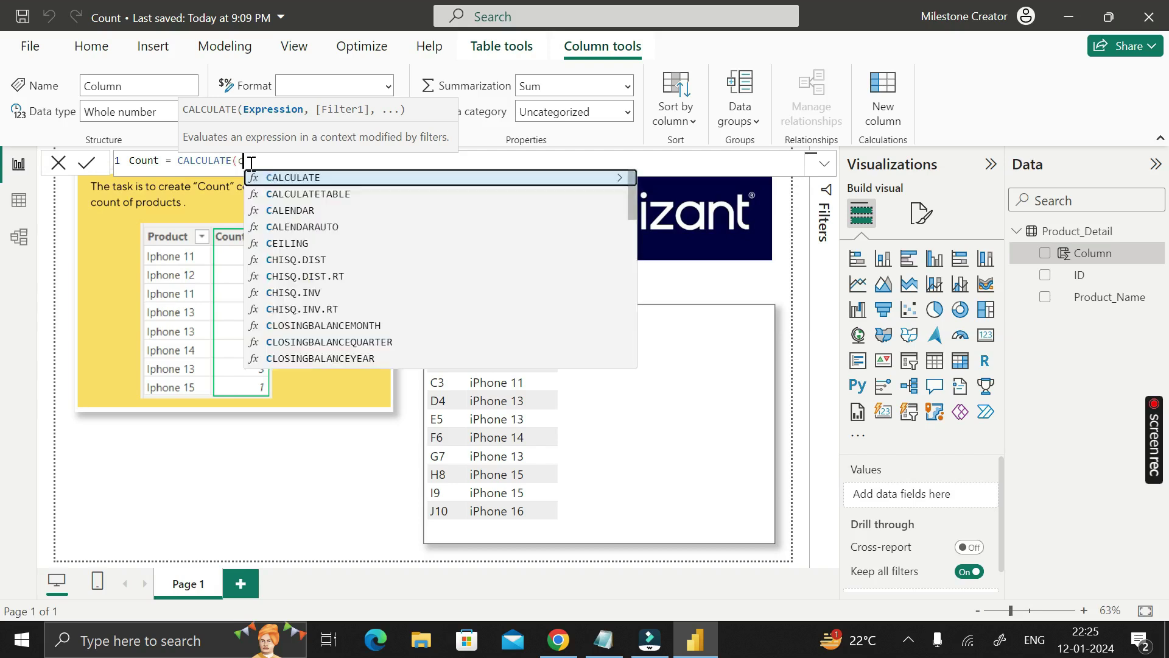
{"action": "key", "text": "Tab"}
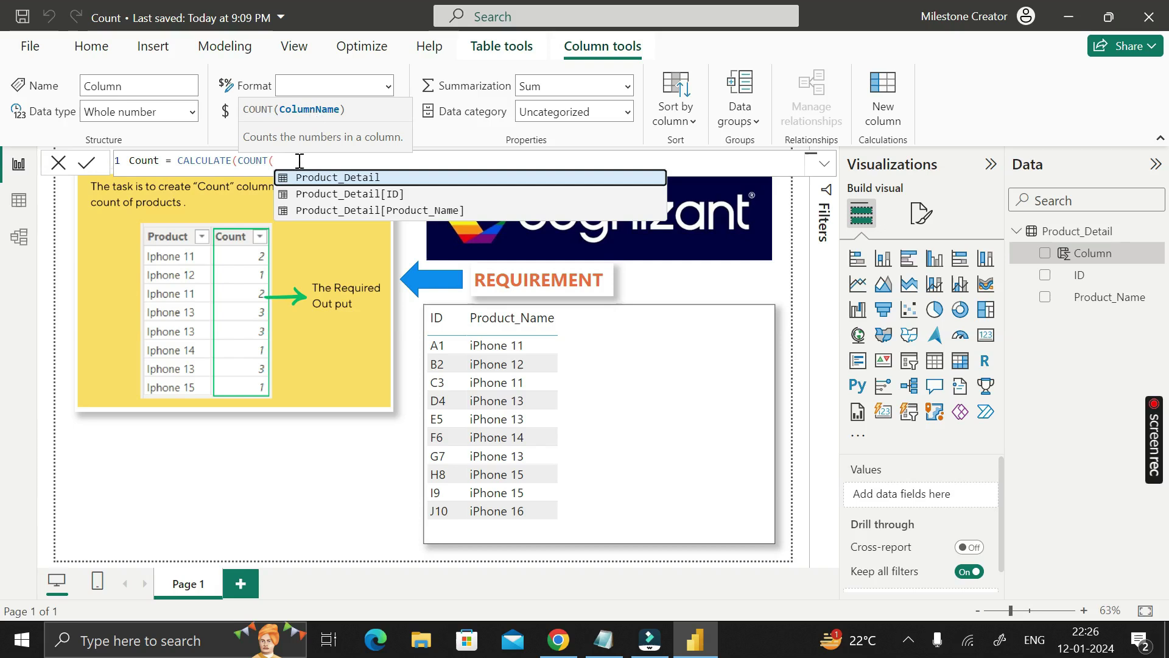
{"action": "key", "text": "Down"}
{"action": "key", "text": "Down"}
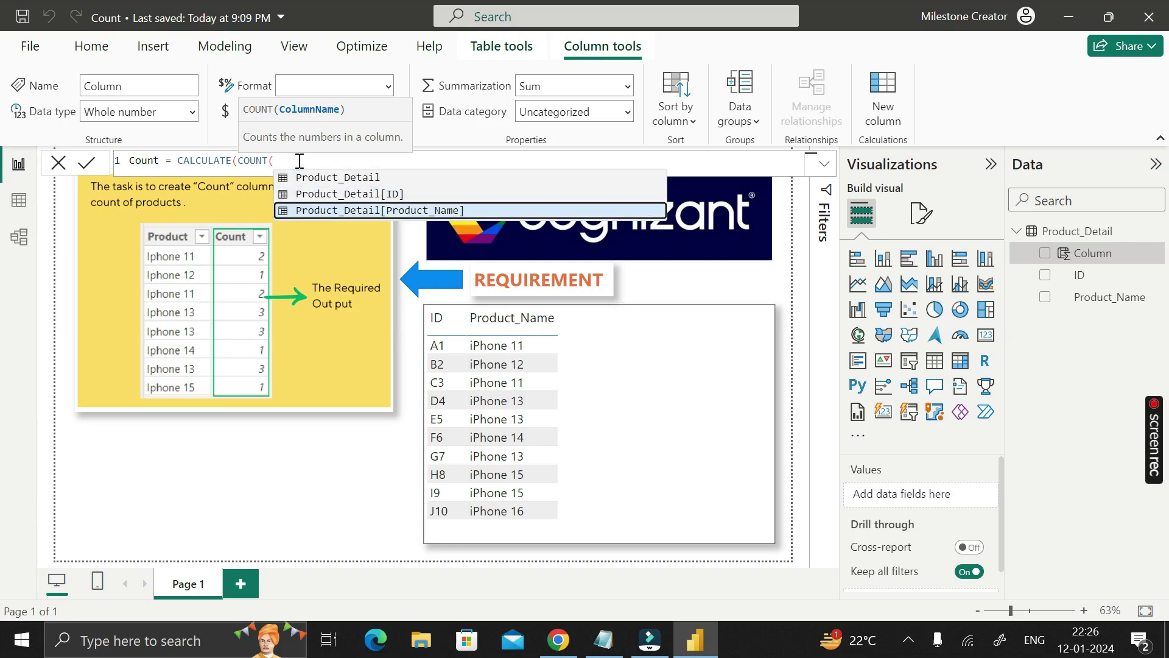
{"action": "key", "text": "Tab"}
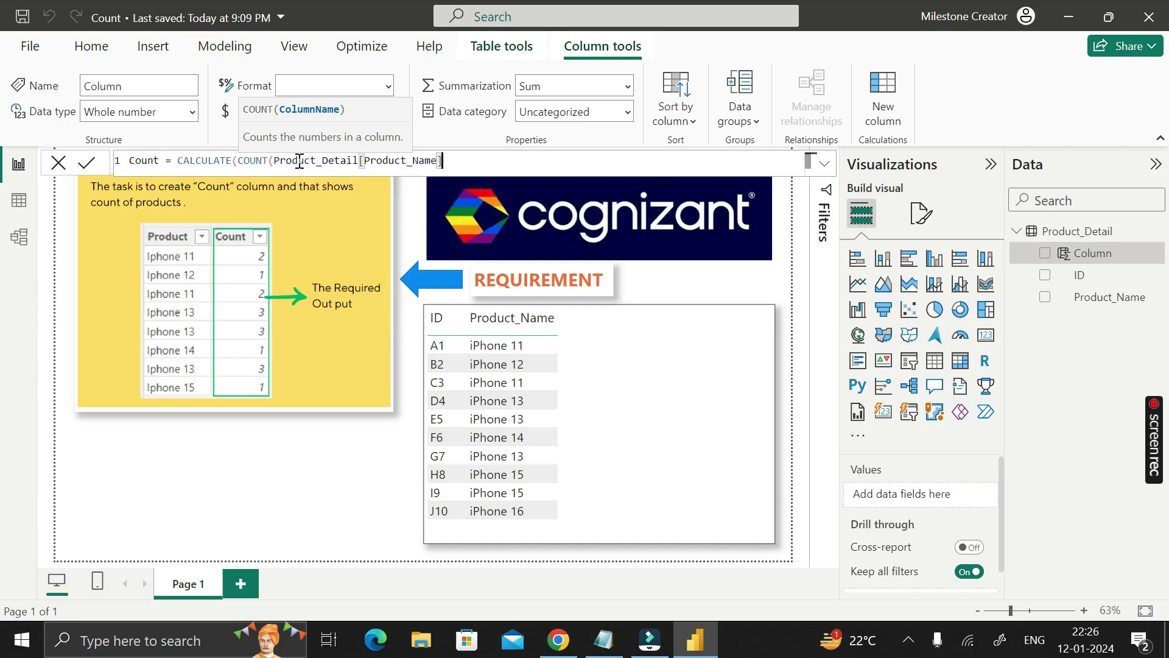
{"action": "type", "text": ")"}
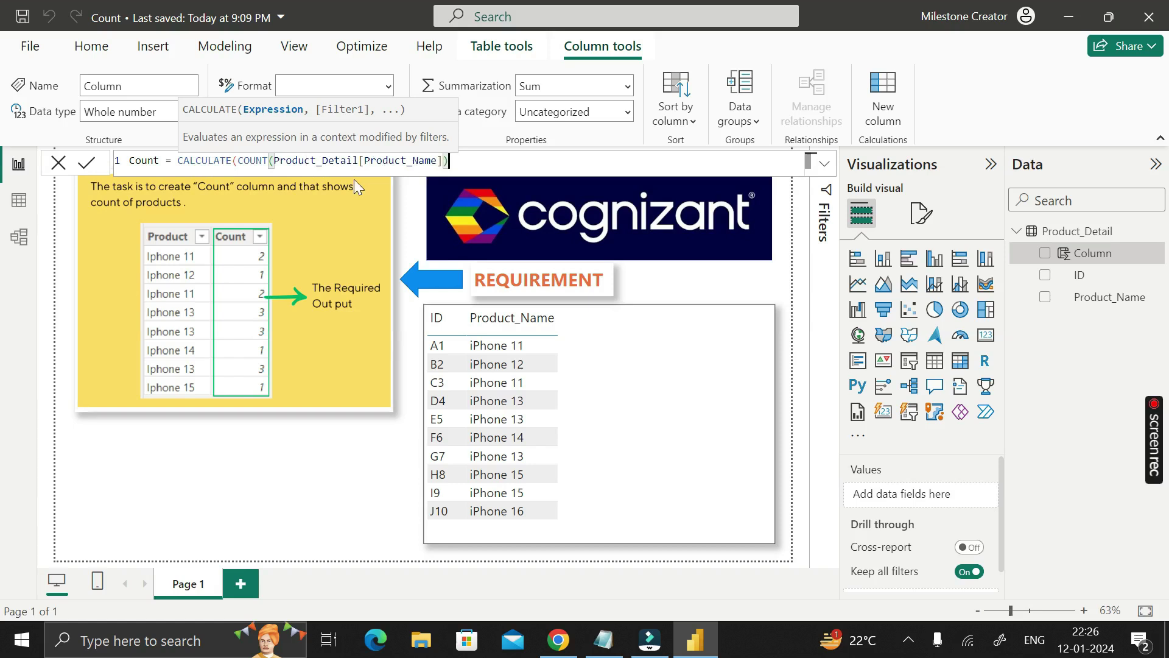
- Append ',ALLEXCEPT(Product_Detail,Product_Detail[Product_Name]))' to close the CALCULATE formula
{"action": "type", "text": ","}
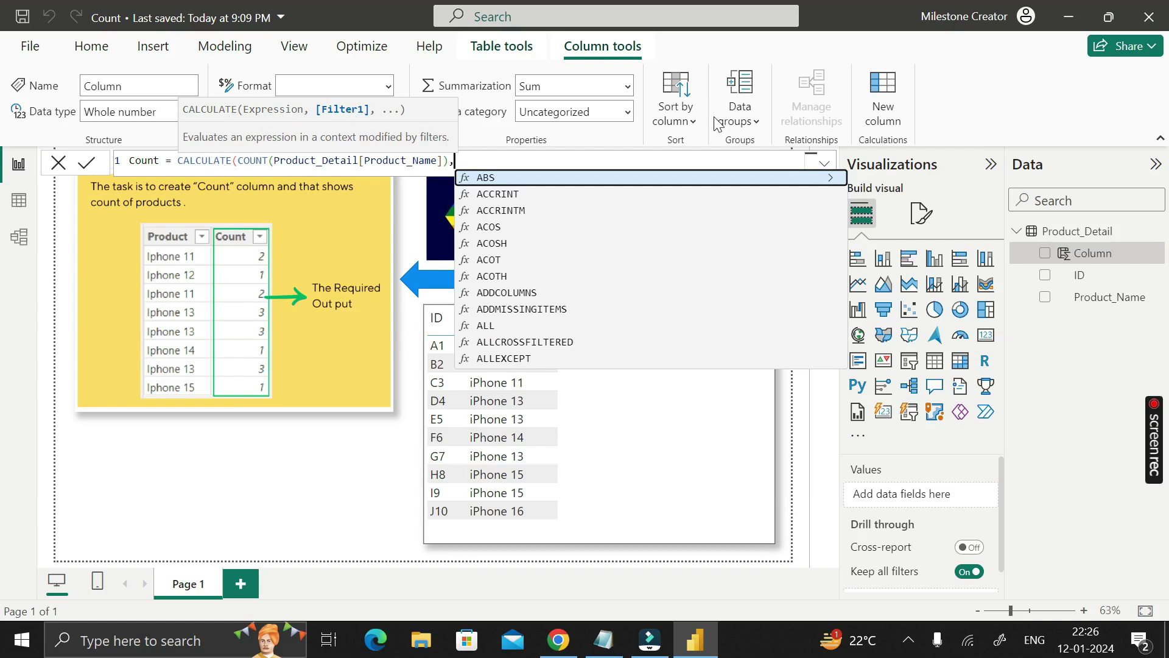
{"action": "type", "text": "all"}
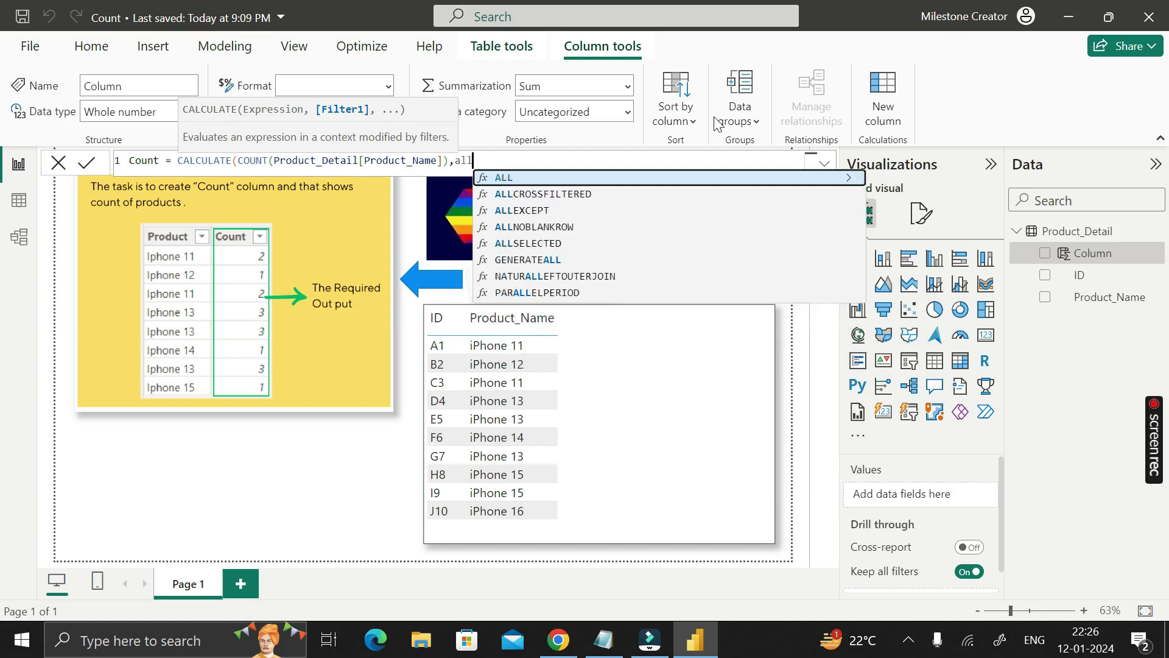
{"action": "key", "text": "Down"}
{"action": "key", "text": "Down"}
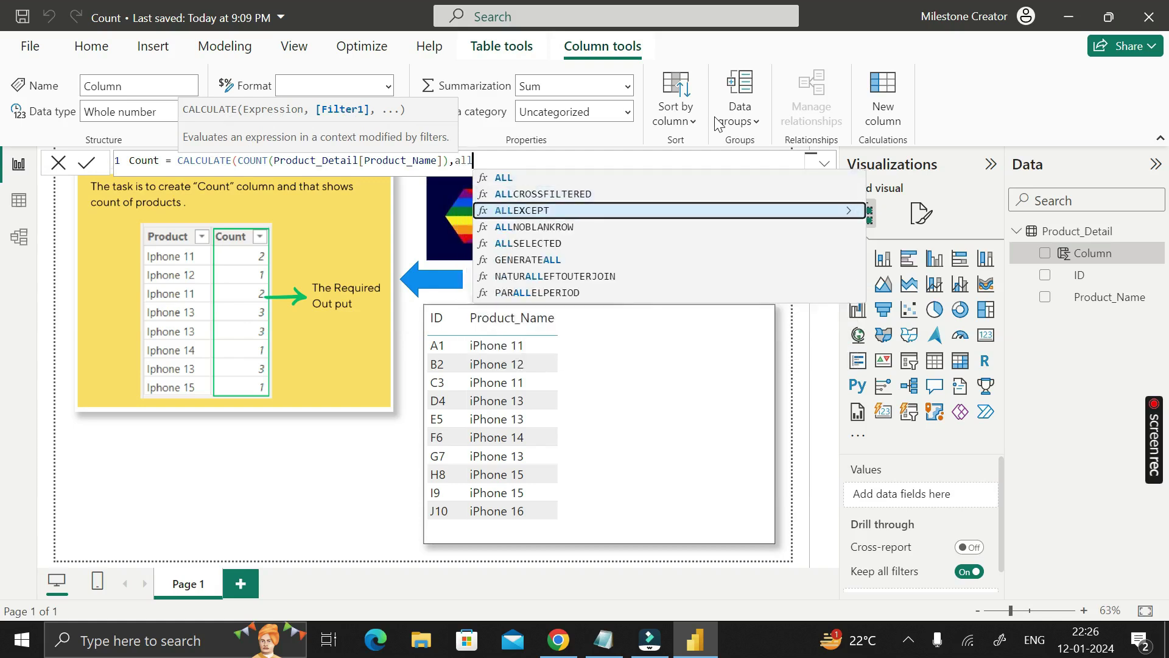
{"action": "key", "text": "Tab"}
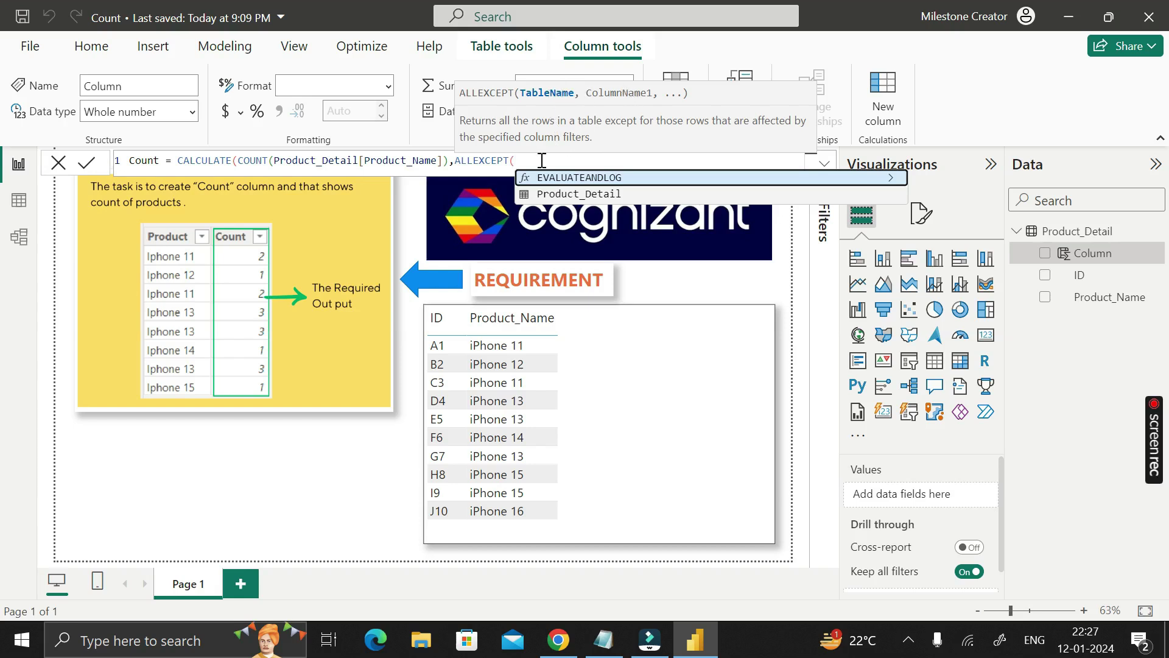
{"action": "key", "text": "Down"}
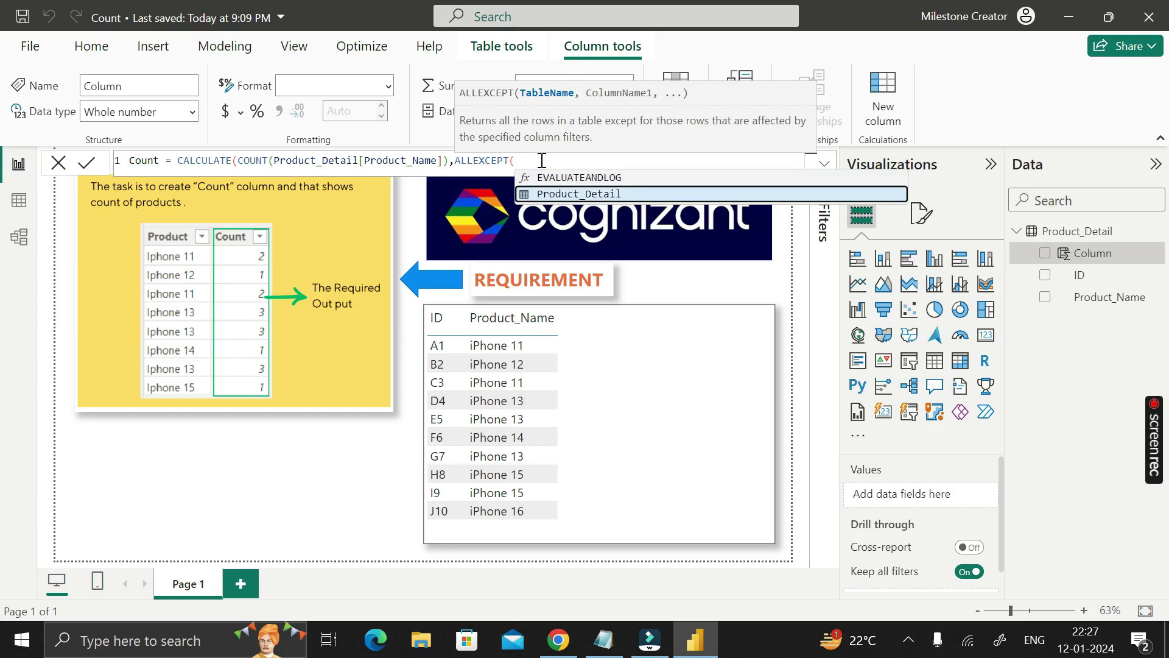
{"action": "key", "text": "Tab"}
{"action": "type", "text": ","}
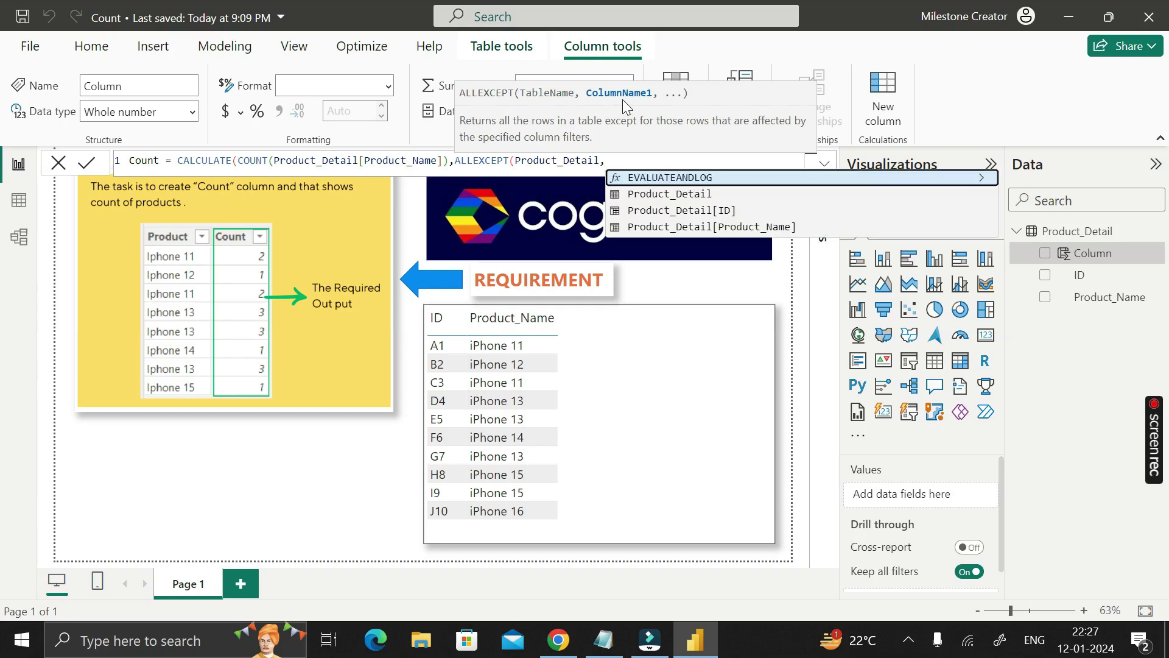
{"action": "key", "text": "Down"}
{"action": "key", "text": "Down"}
{"action": "key", "text": "Down"}
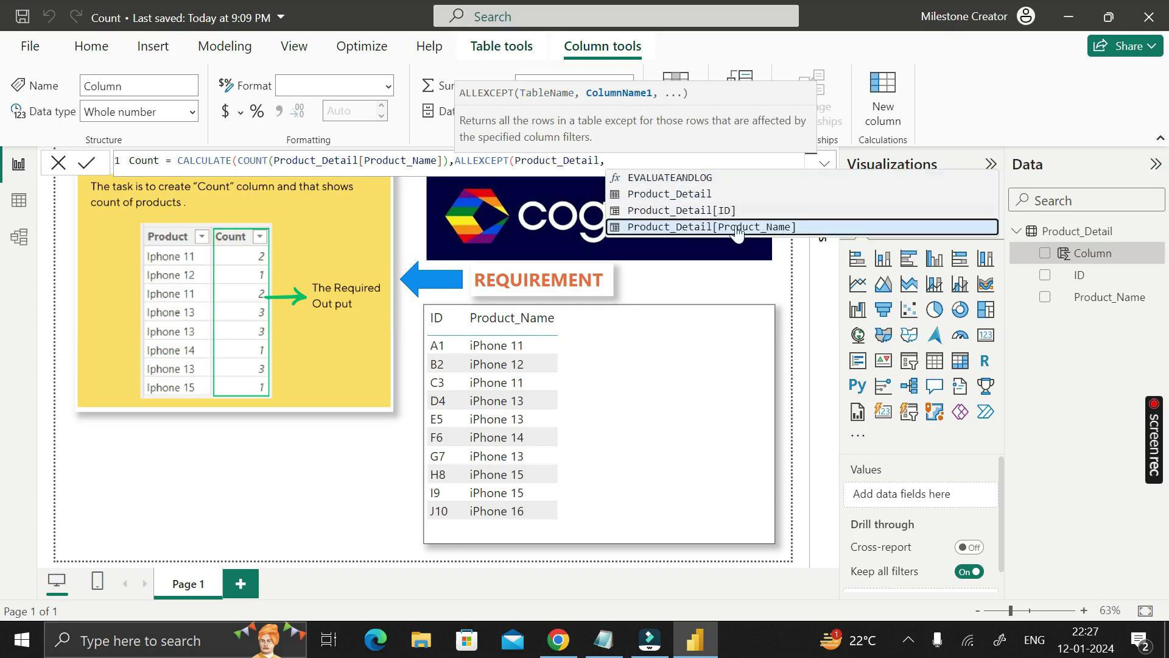
{"action": "left_click", "coordinate": [695, 228]}
{"action": "type", "text": ")"}
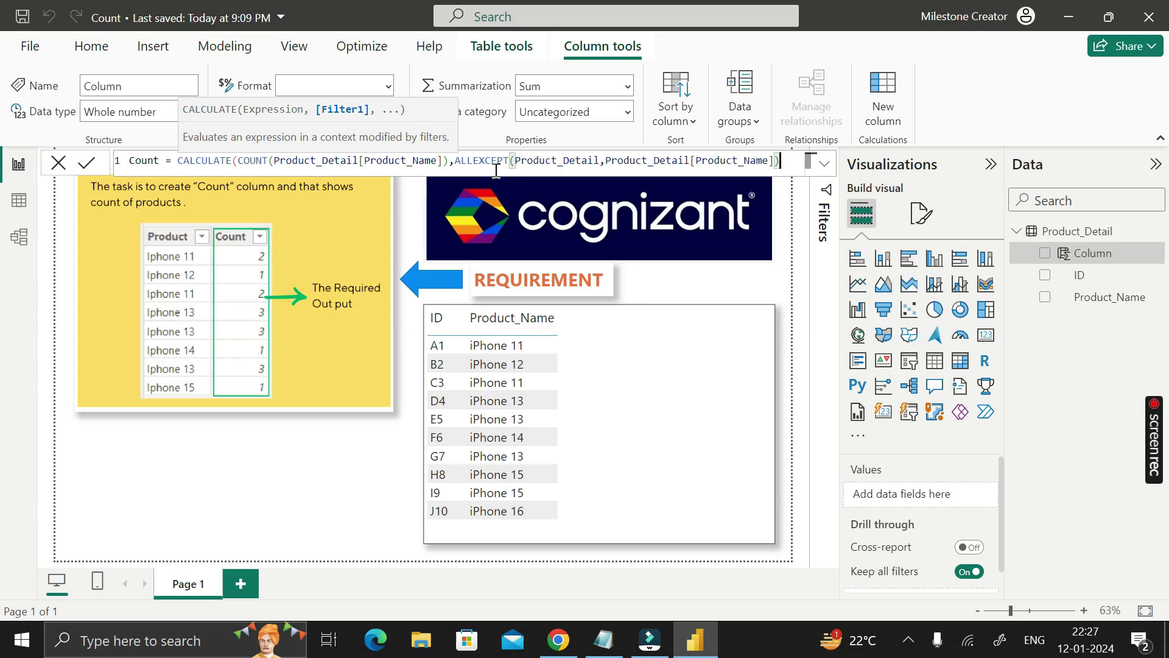
{"action": "type", "text": ")"}
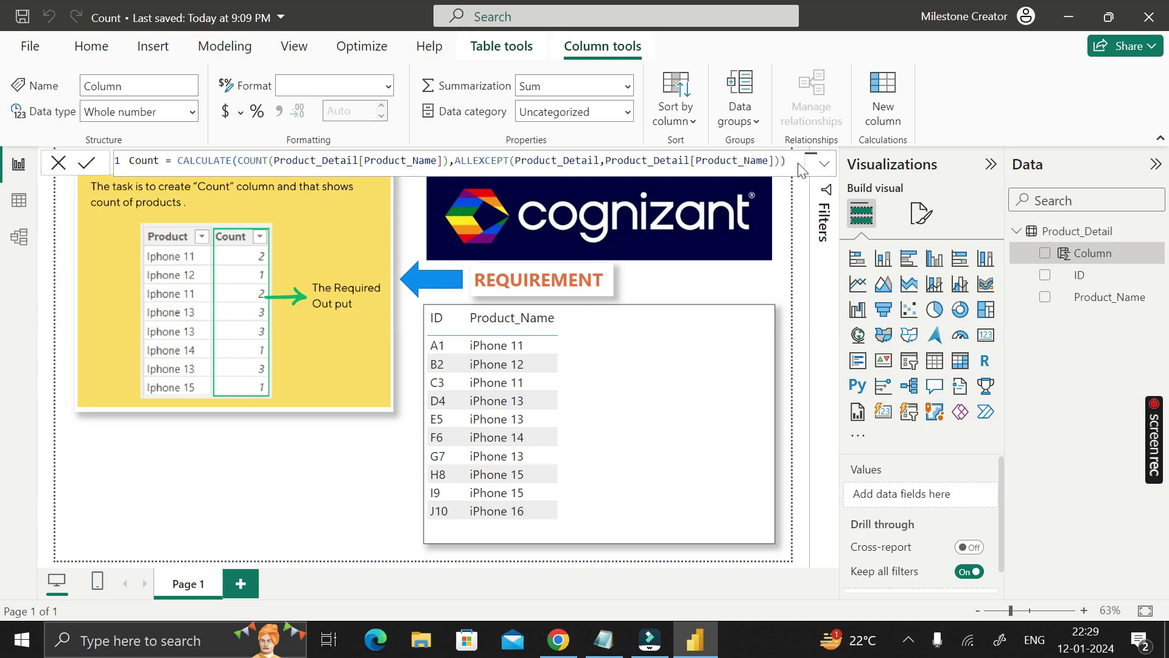
- Commit the Count column formula from the formula bar
{"action": "left_click", "coordinate": [87, 162]}
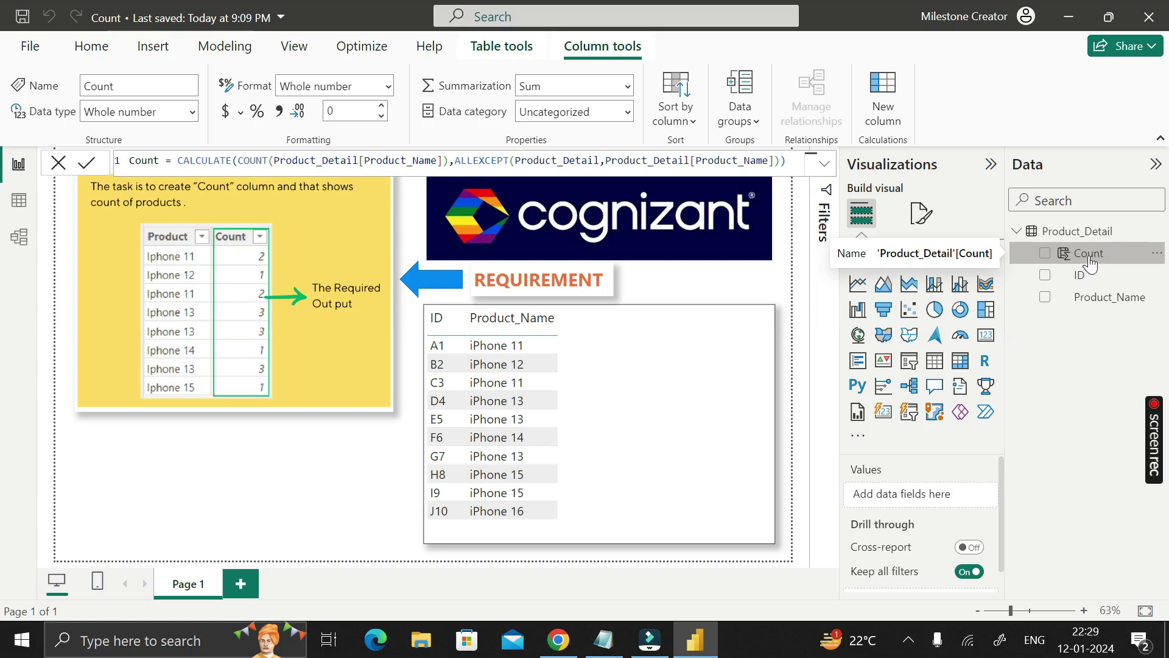
- Add Count to the table visual's Columns and rename 'Sum of Count' to 'Count'
{"action": "left_click", "coordinate": [714, 412]}
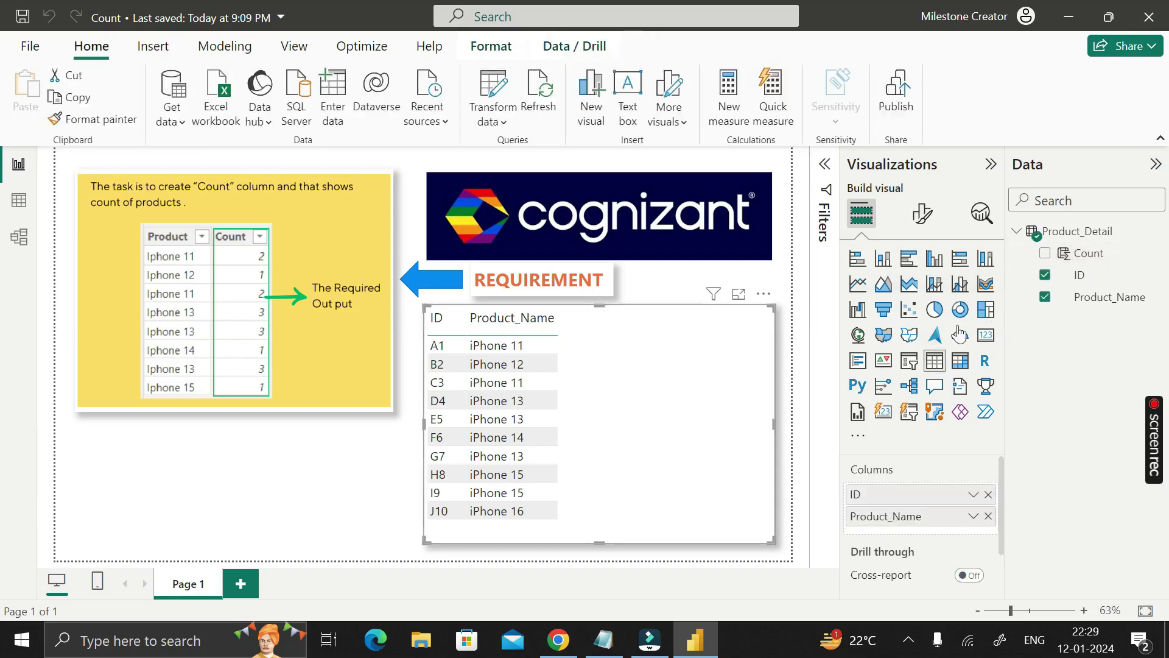
{"action": "left_click_drag", "start_coordinate": [1091, 256], "coordinate": [945, 530]}
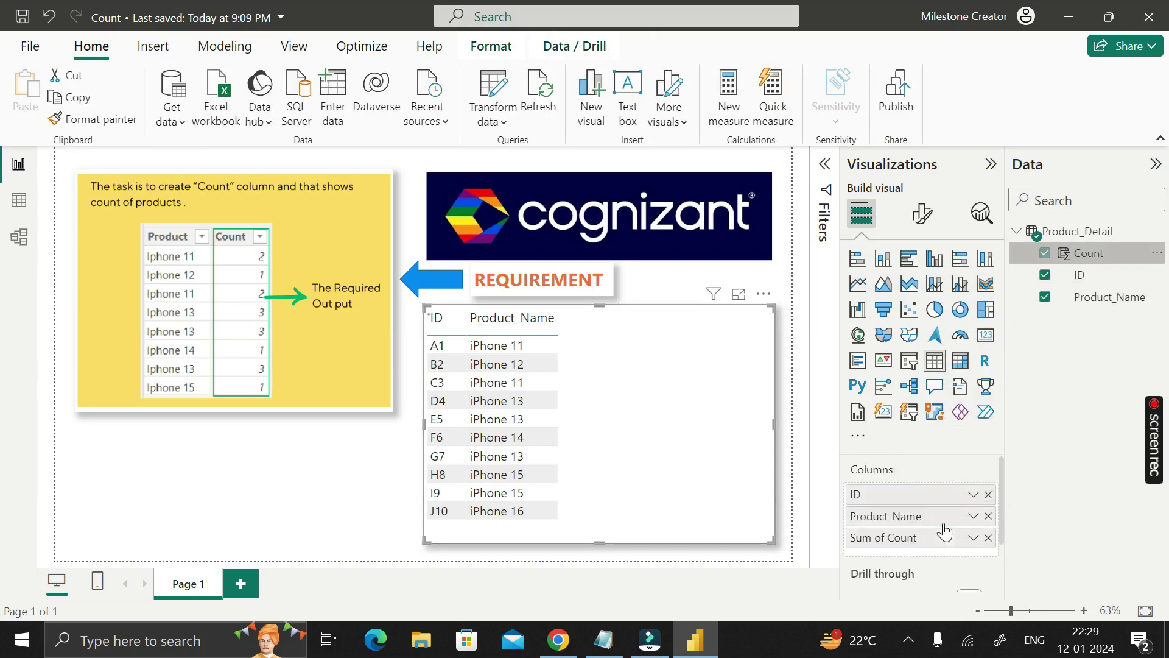
{"action": "double_click", "coordinate": [890, 537]}
{"action": "left_click", "coordinate": [890, 536]}
{"action": "key", "text": "BackSpace"}
{"action": "key", "text": "BackSpace"}
{"action": "key", "text": "BackSpace"}
{"action": "key", "text": "BackSpace"}
{"action": "key", "text": "BackSpace"}
{"action": "key", "text": "BackSpace"}
{"action": "key", "text": "BackSpace"}
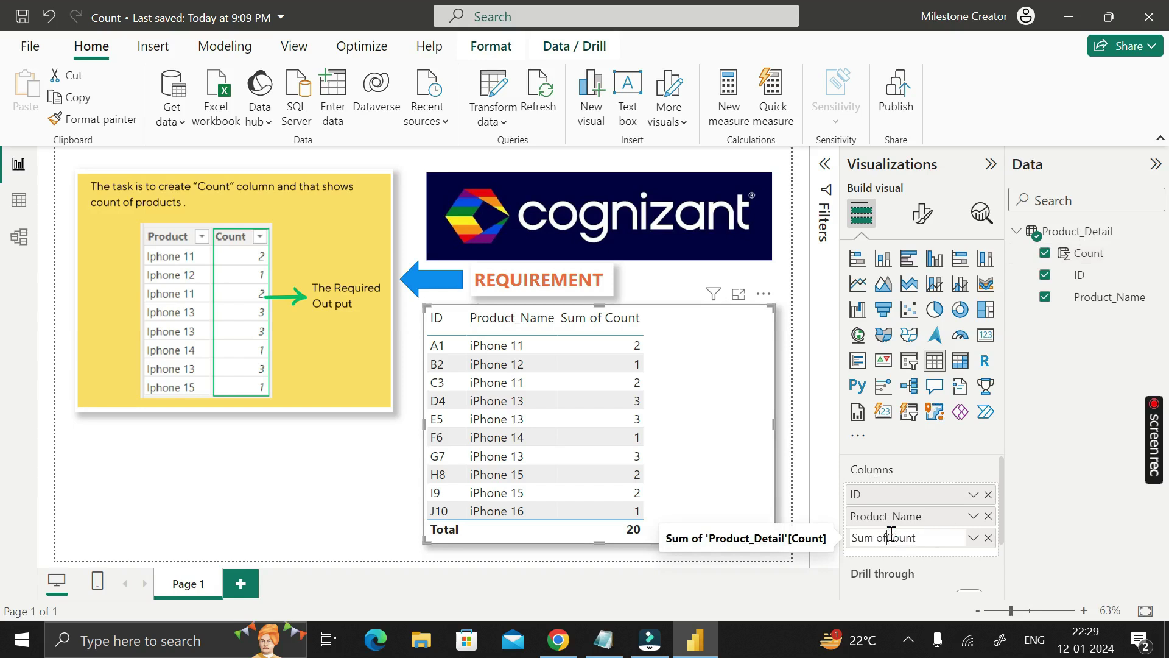
{"action": "key", "text": "Return"}
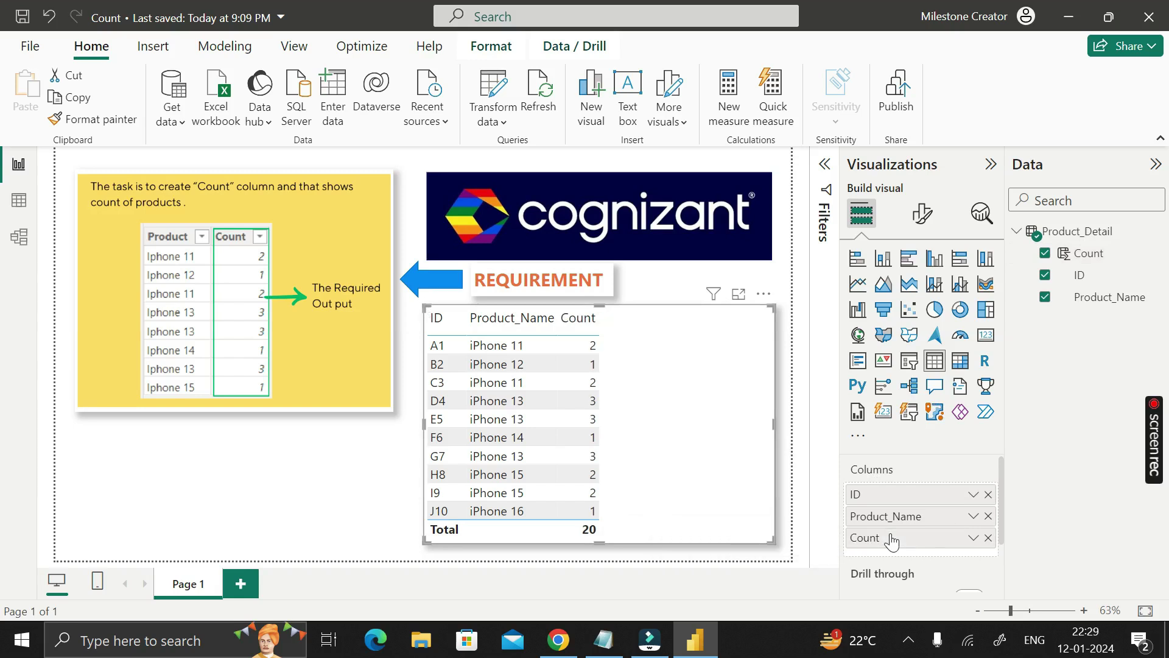